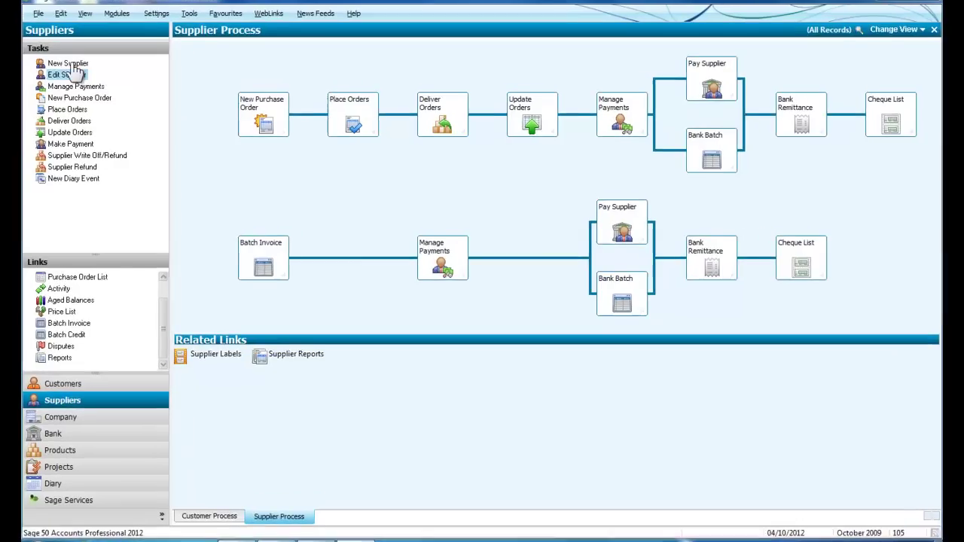
Start a new supplier named 'Y Have' and replace the auto-filled account reference
click(67, 63)
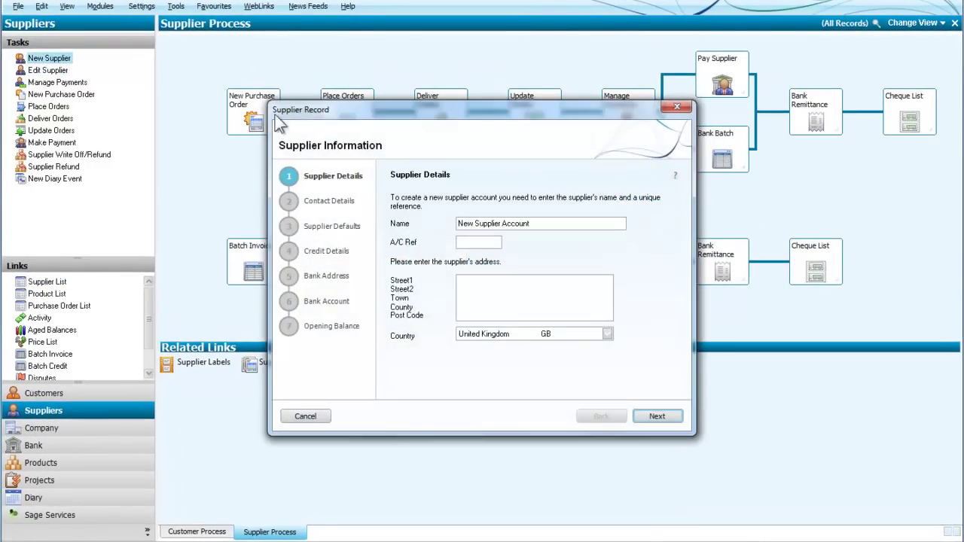
drag(524, 224, 416, 229)
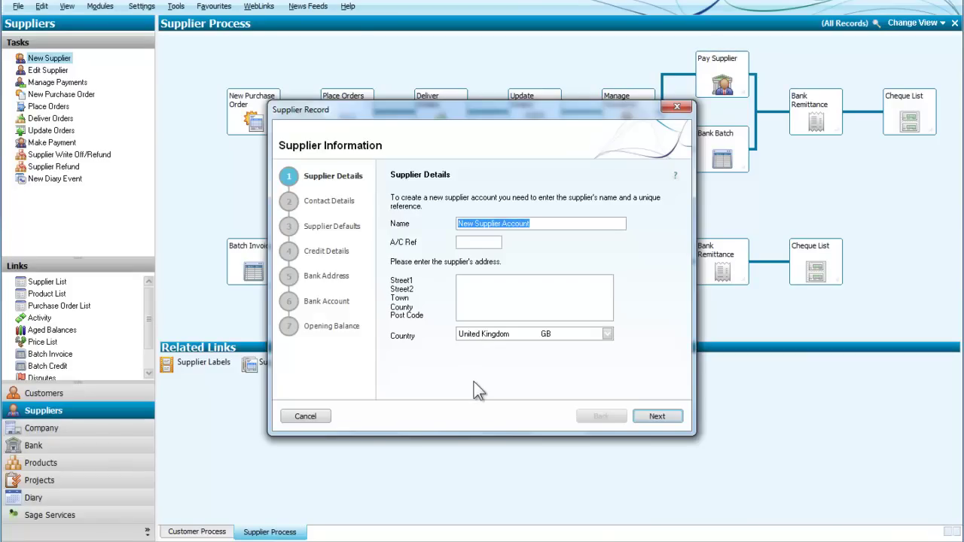
text(Y Have)
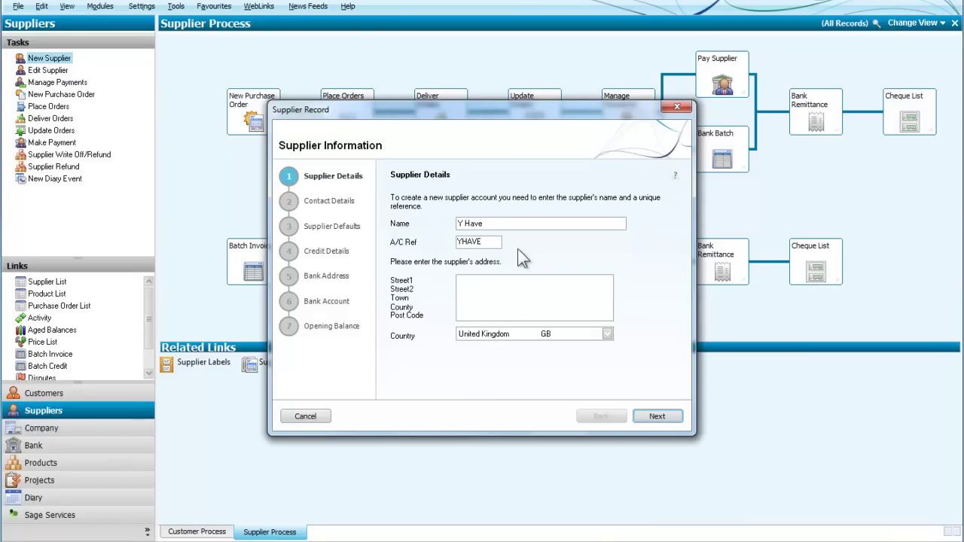
double_click(483, 242)
text(YHAV)
text(001)
Enter the supplier's street, town and post code
text(14)
text( High Stre)
text(et  )
text(Anytow)
text(n)
click(474, 315)
text(BB)
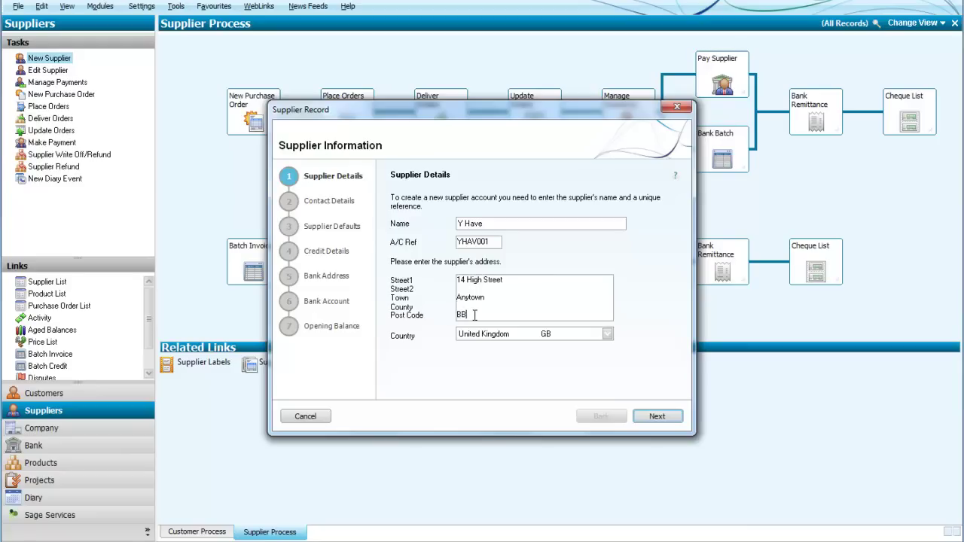
text(6 8YYY)
On the Contact Details page, enter the supplier's telephone number and contact person's name
click(658, 418)
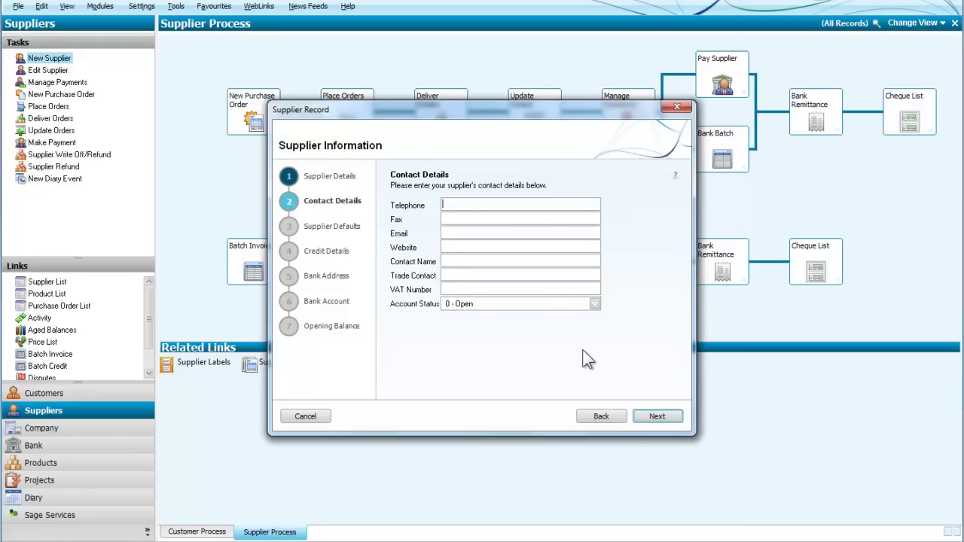
click(459, 262)
Choose 5001 Purchases Paper as the default nominal code, keeping tax code T1 20.00
click(656, 417)
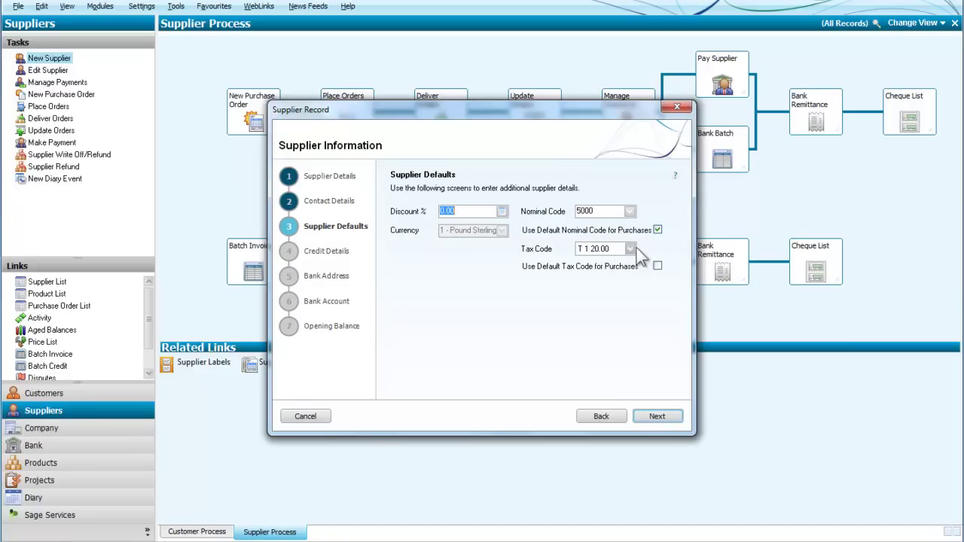
click(631, 211)
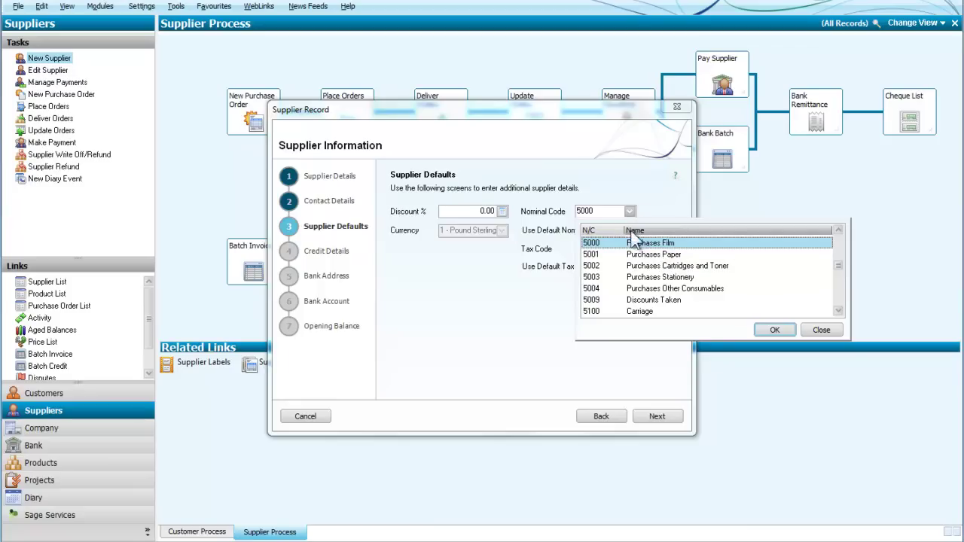
click(637, 256)
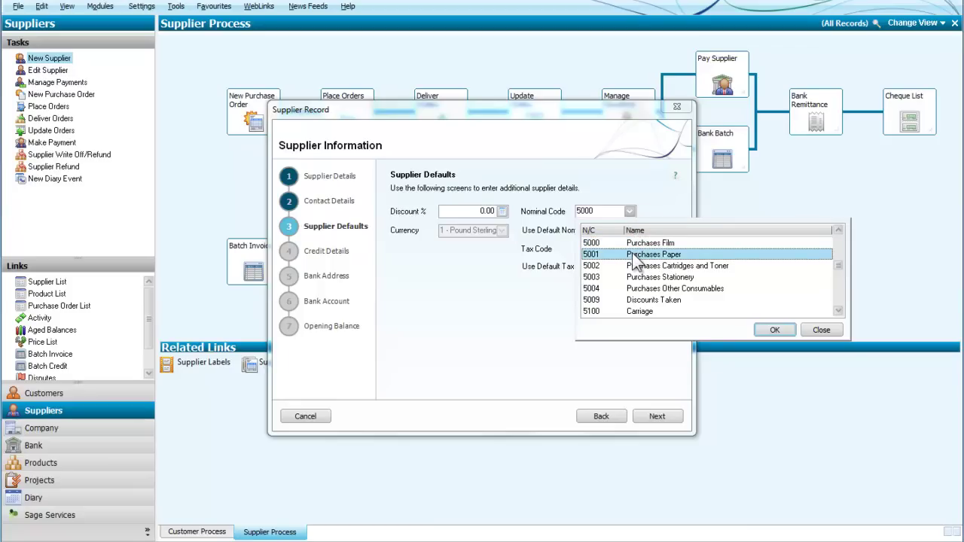
click(774, 330)
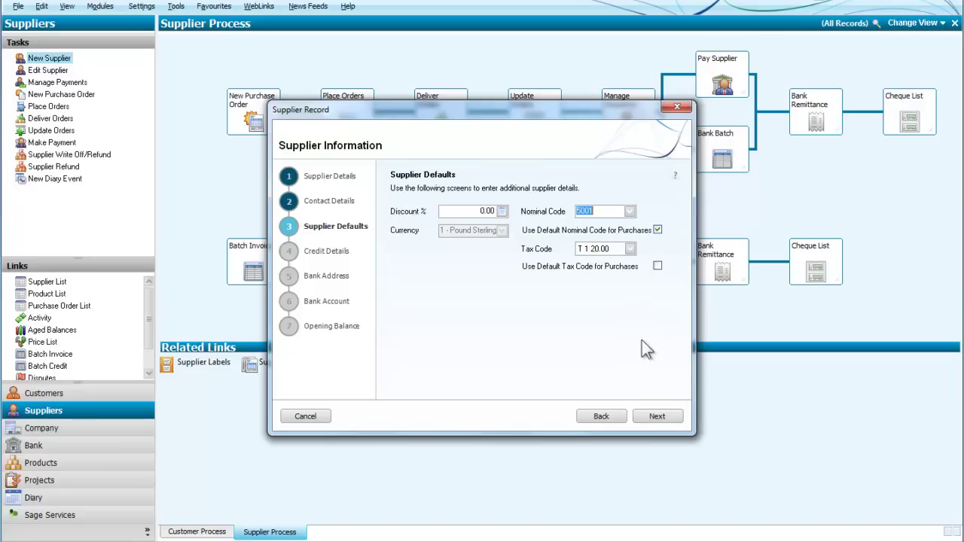
click(652, 419)
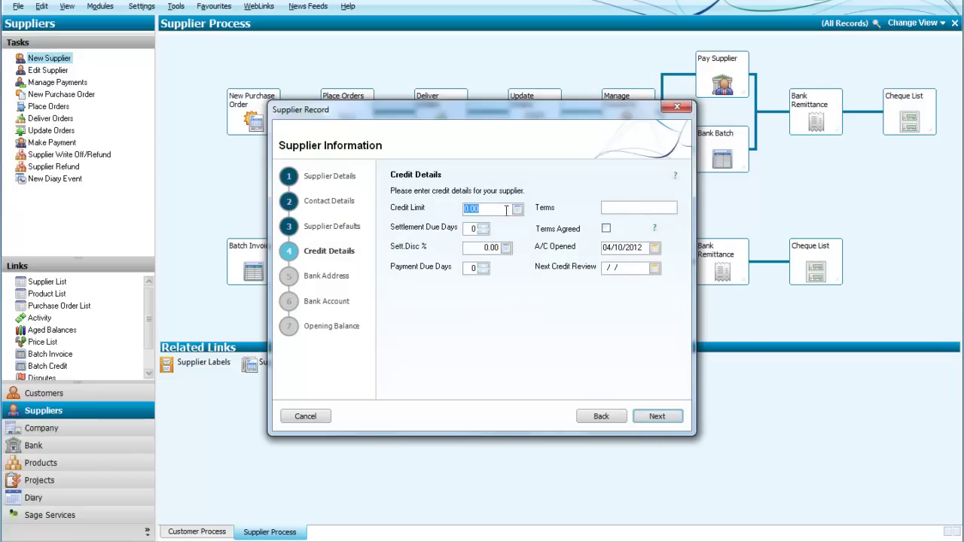
Enter credit limit 2000, 2% settlement discount and 7 settlement due days
text(2000)
click(471, 269)
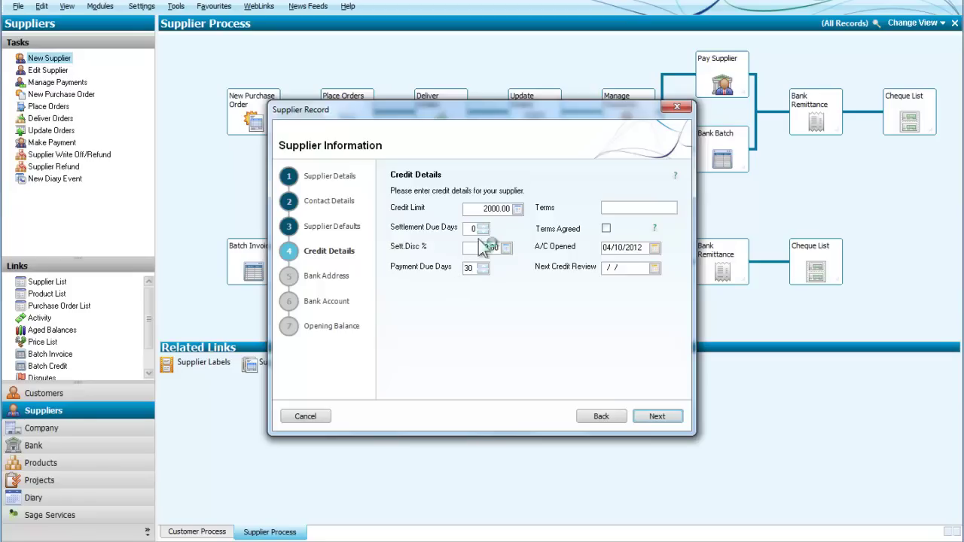
click(490, 250)
drag(491, 249, 447, 248)
text(2)
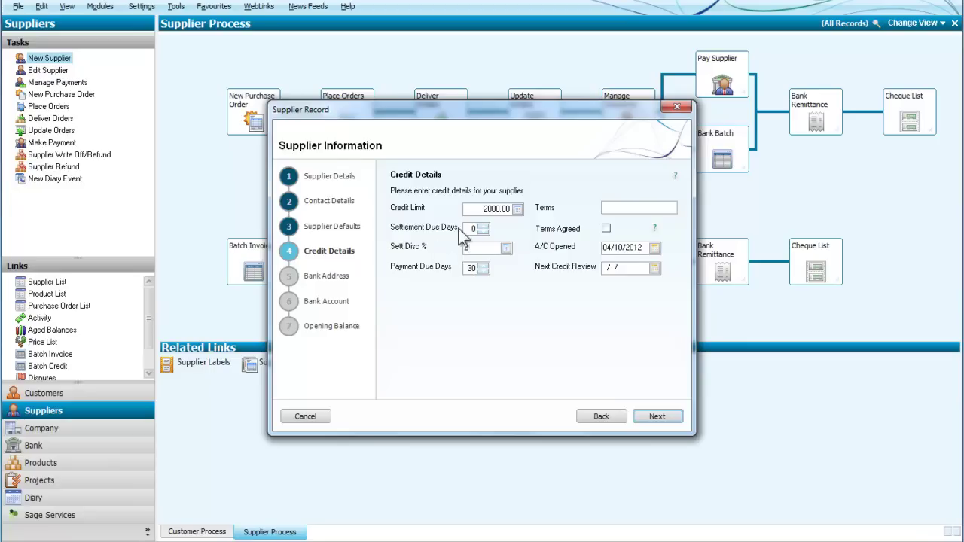
click(468, 227)
text(7)
key(Delete)
Enter the terms '30 days 2% 7' and mark the terms as agreed
click(625, 211)
text(30 days )
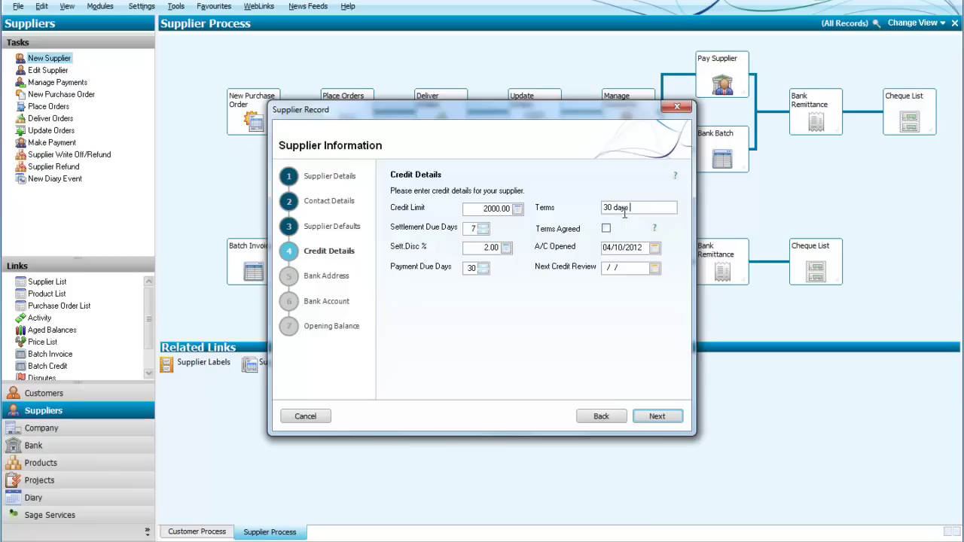
text(2% 7)
click(606, 228)
Skip the Bank Address and Bank Account pages, leaving the bank details blank
click(646, 416)
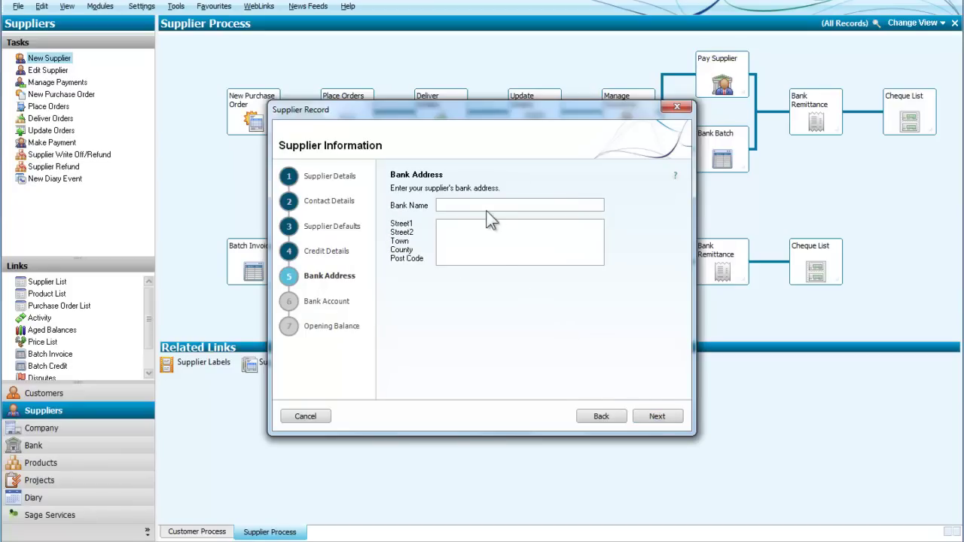
click(657, 417)
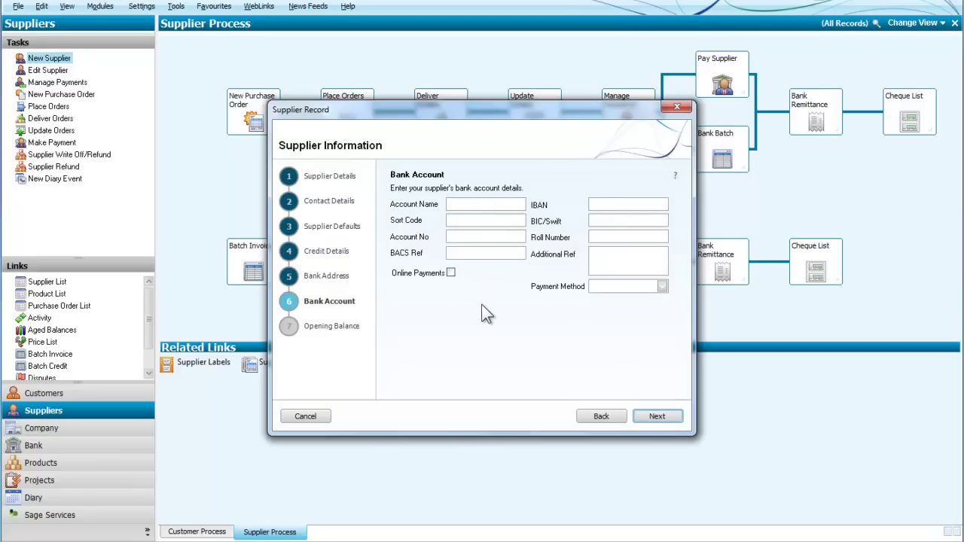
click(650, 417)
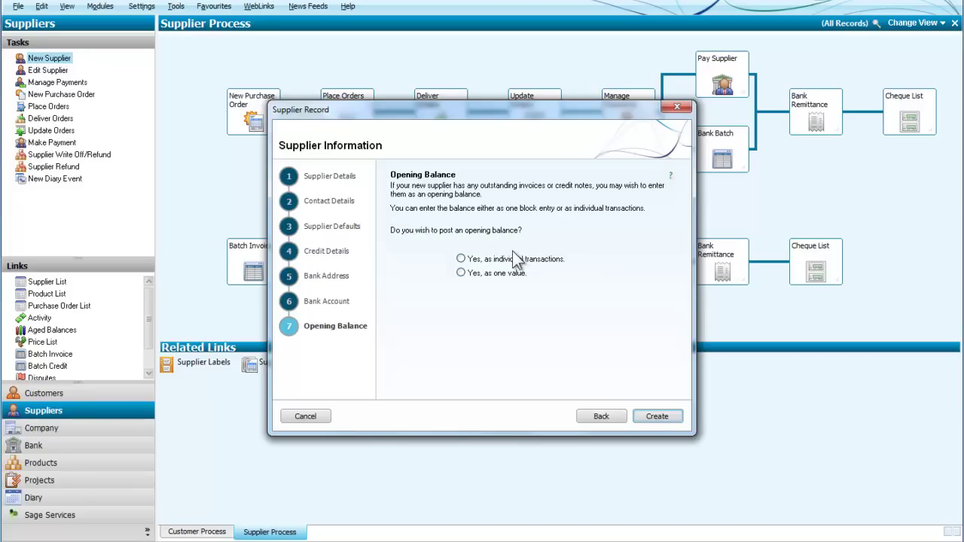
click(460, 274)
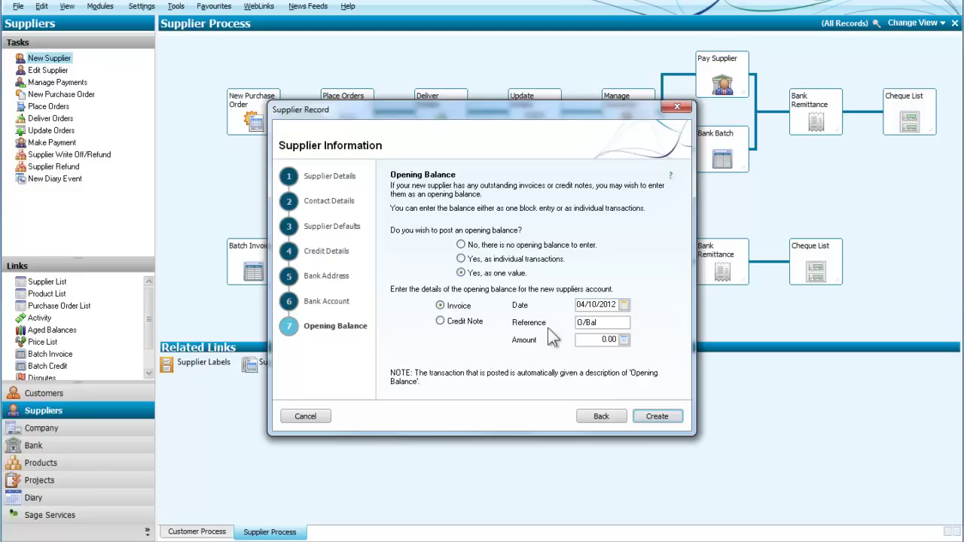
click(461, 259)
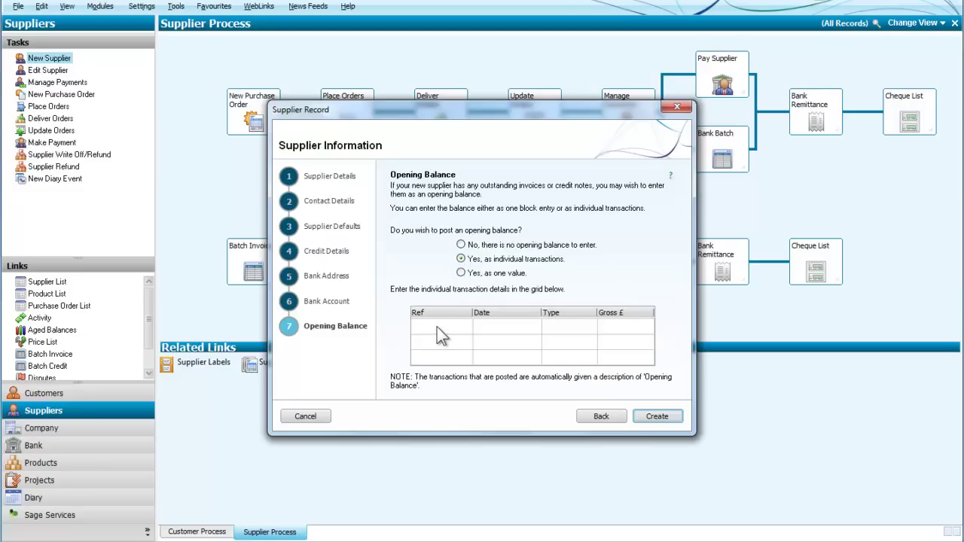
click(461, 245)
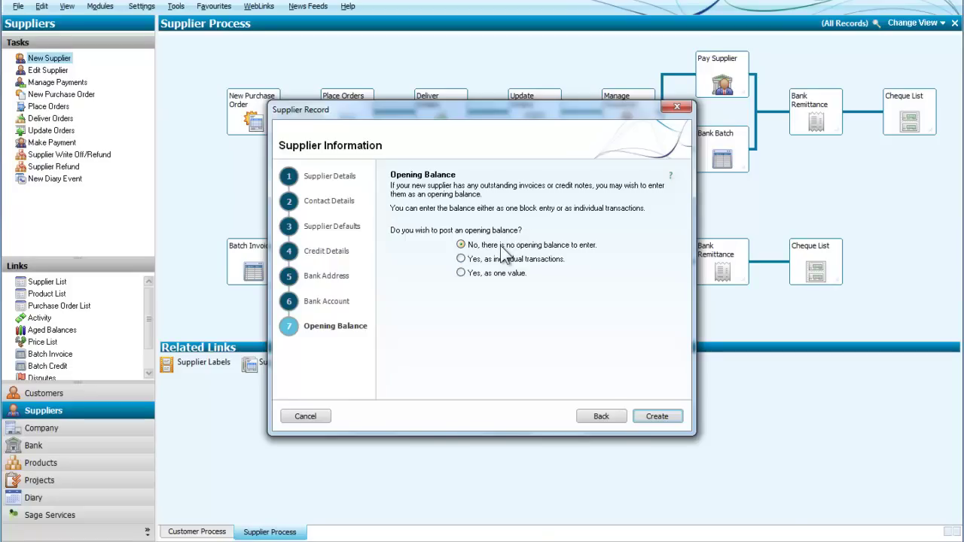
click(646, 419)
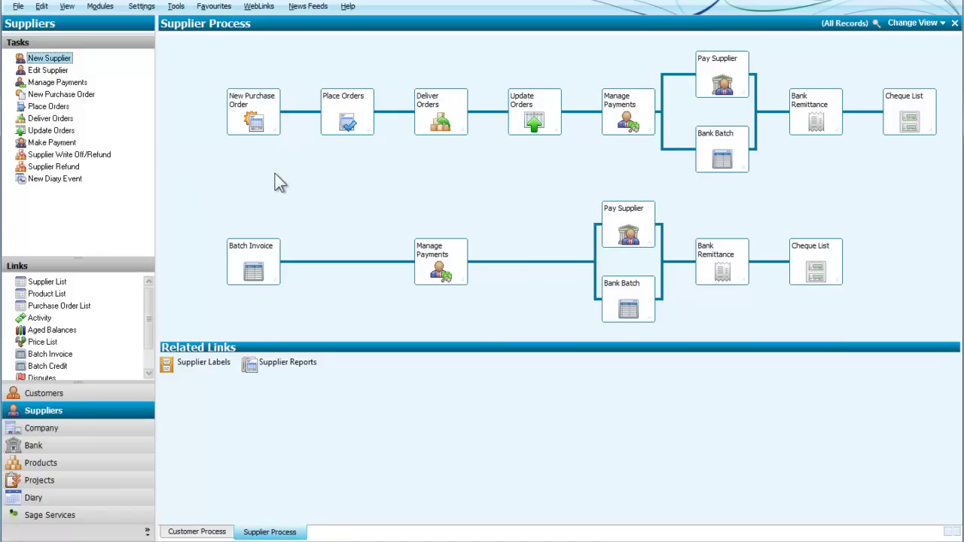
Open supplier Y Have's record in the Edit Supplier window
click(53, 75)
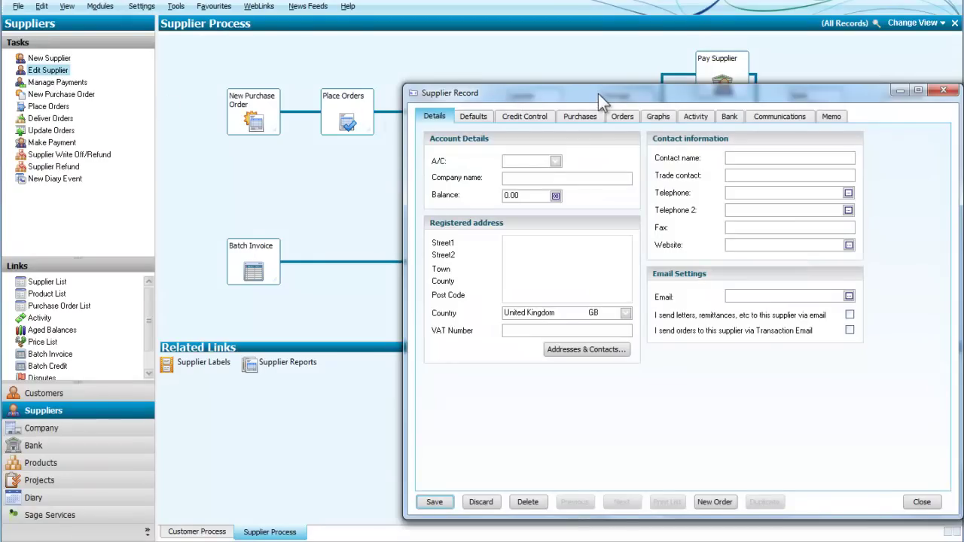
drag(599, 93, 397, 76)
click(354, 143)
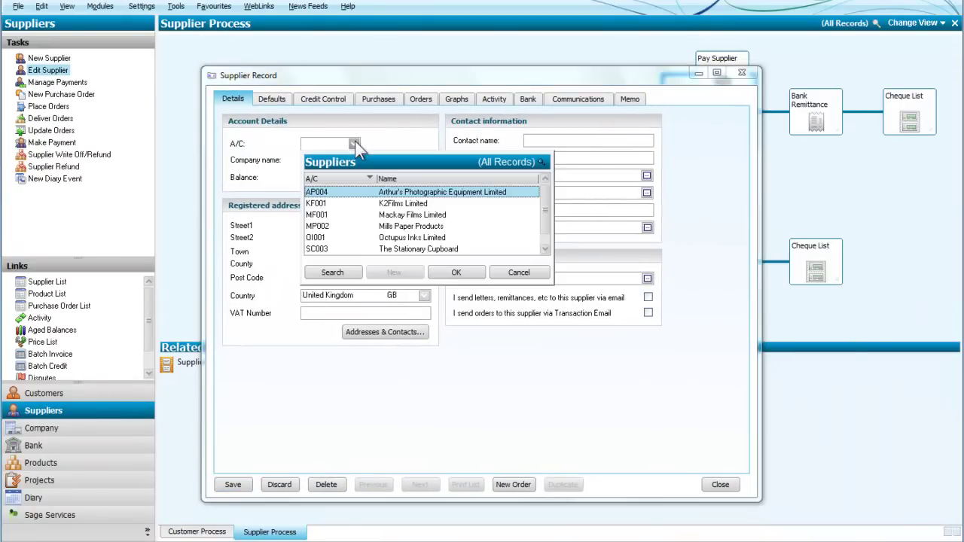
key(Down)
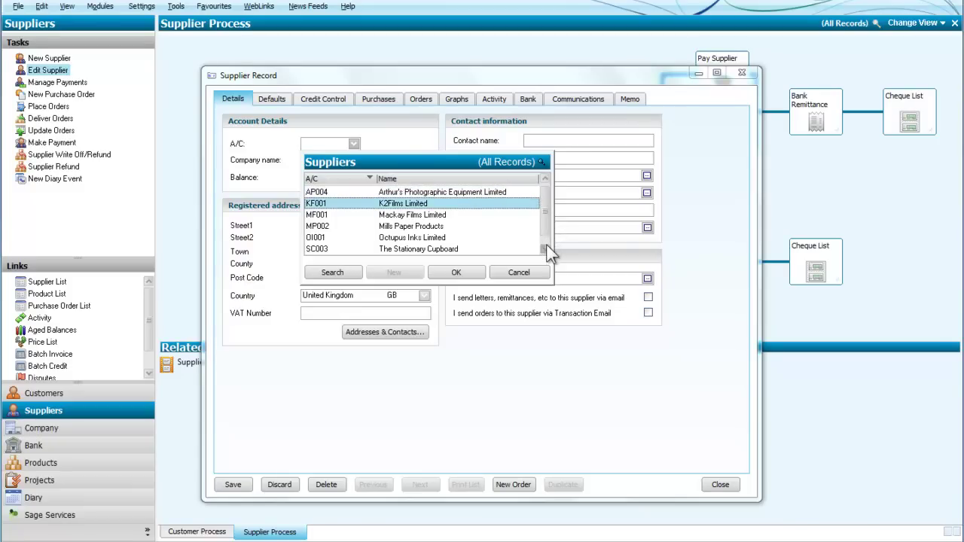
key(End)
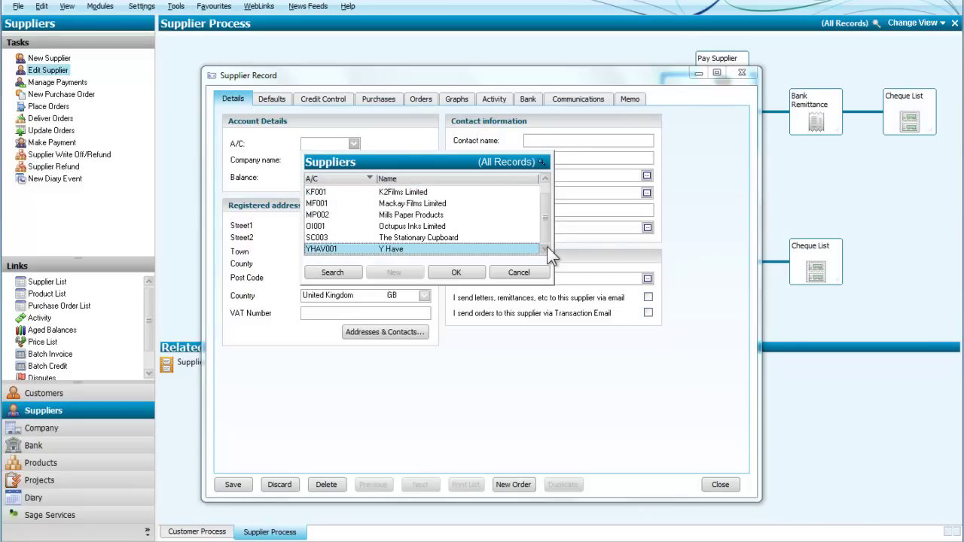
click(456, 273)
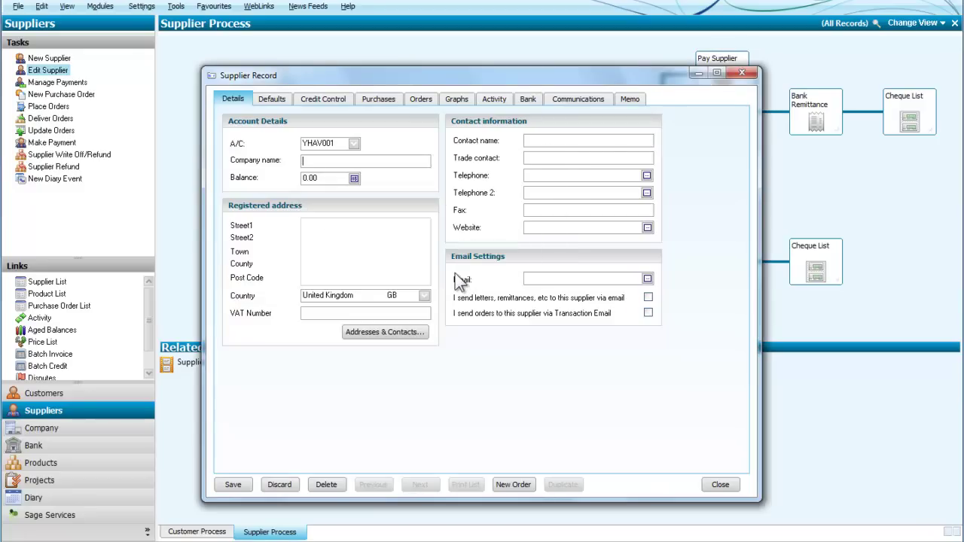
Change the credit limit to 1000 on Credit Control, save, and close the record
click(335, 100)
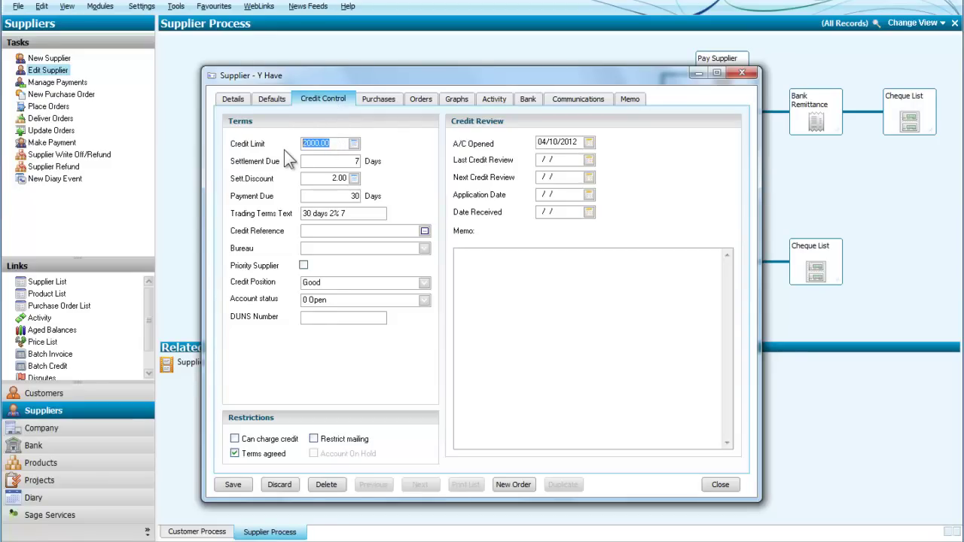
text(1000)
click(227, 486)
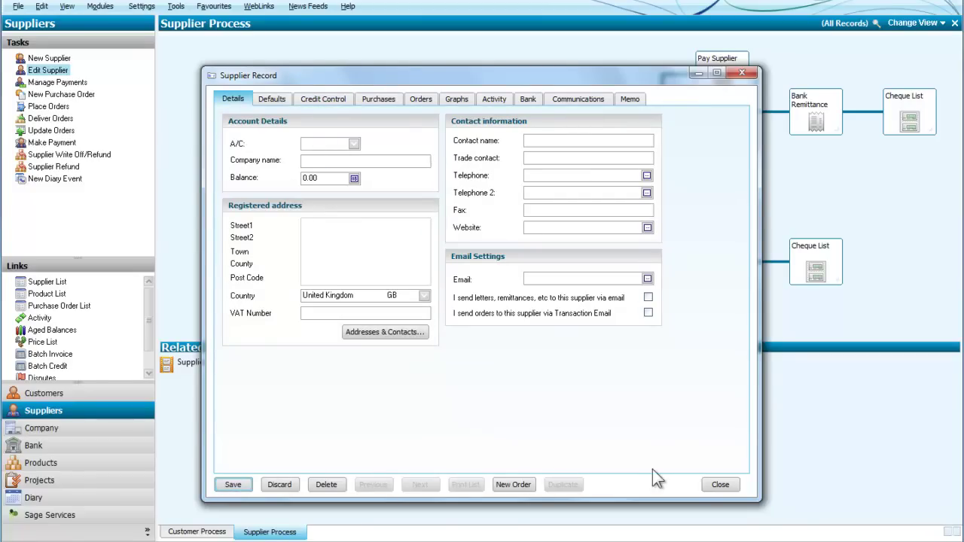
click(719, 485)
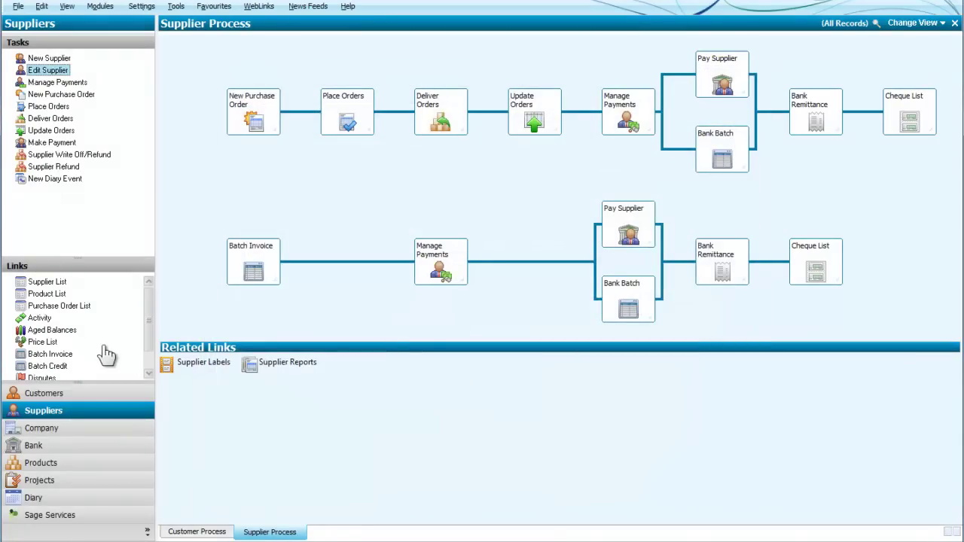
Run the Supplier Address List from Supplier Details Reports in the Report Browser
scroll(147, 363, down, 1)
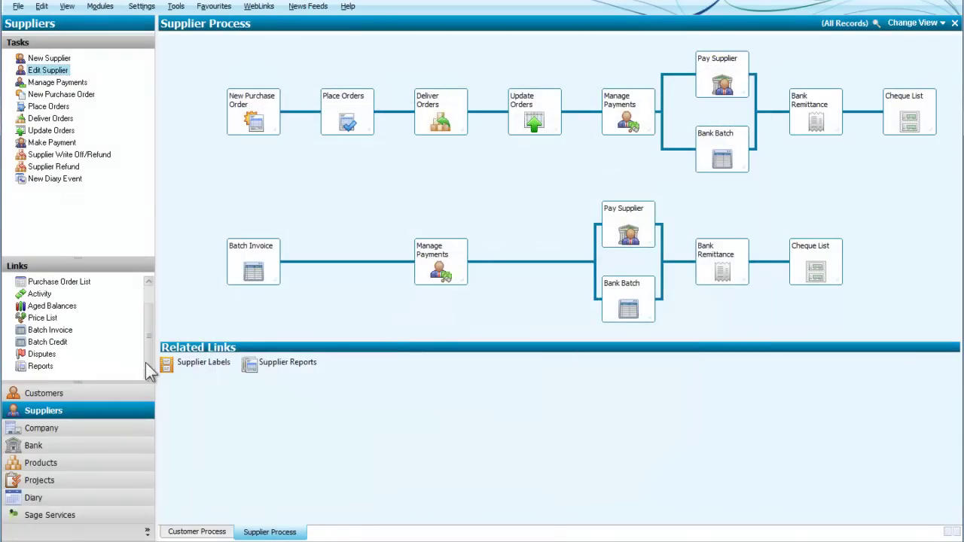
click(41, 367)
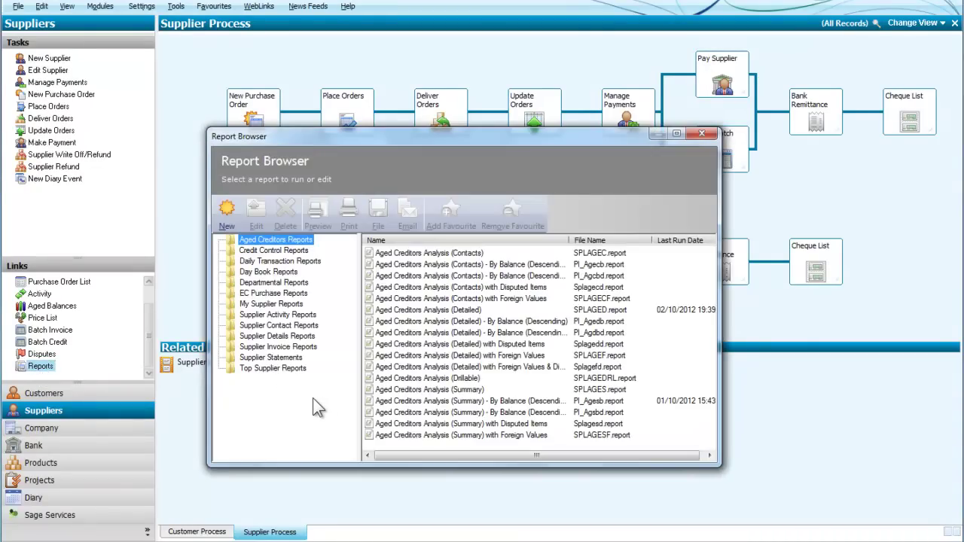
click(265, 337)
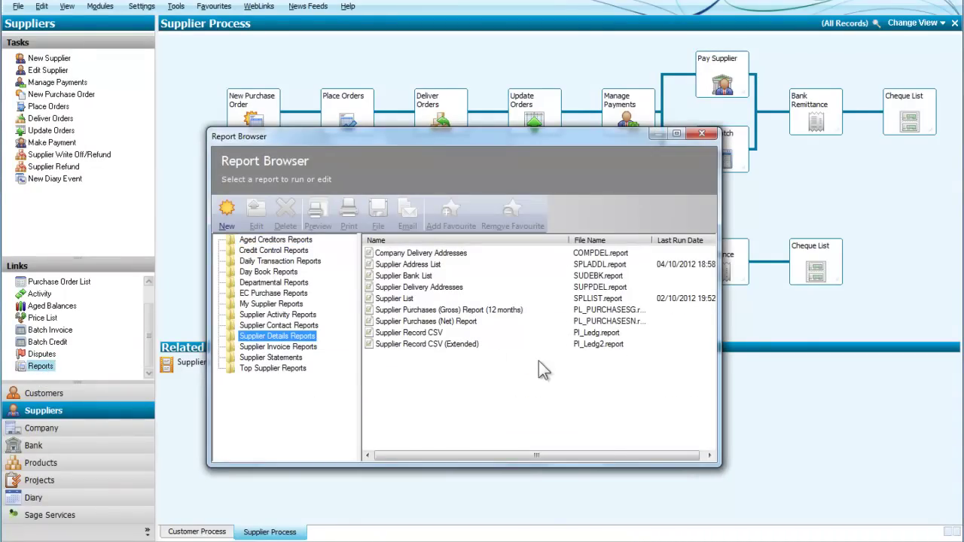
click(414, 267)
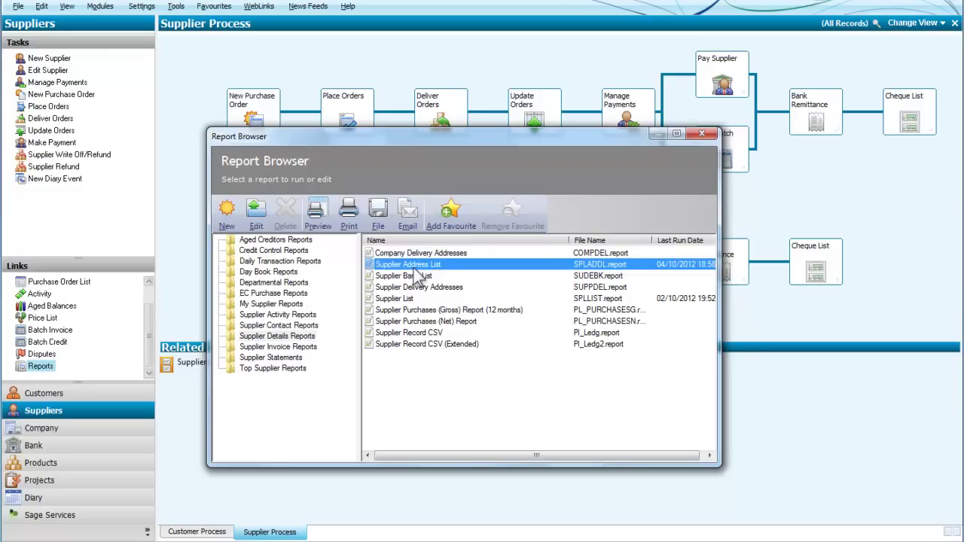
double_click(413, 265)
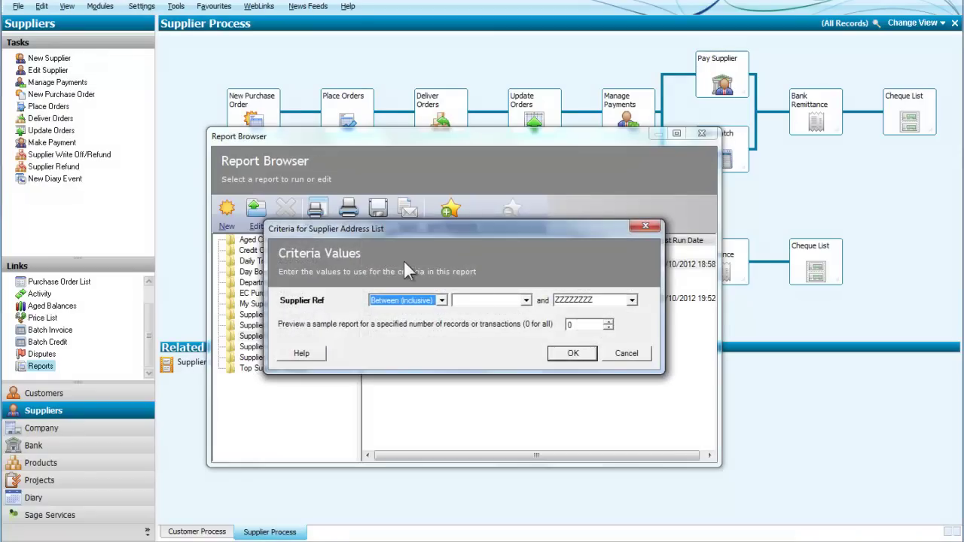
Preview the report with default criteria, check the Y Have entry, then close the preview
click(574, 352)
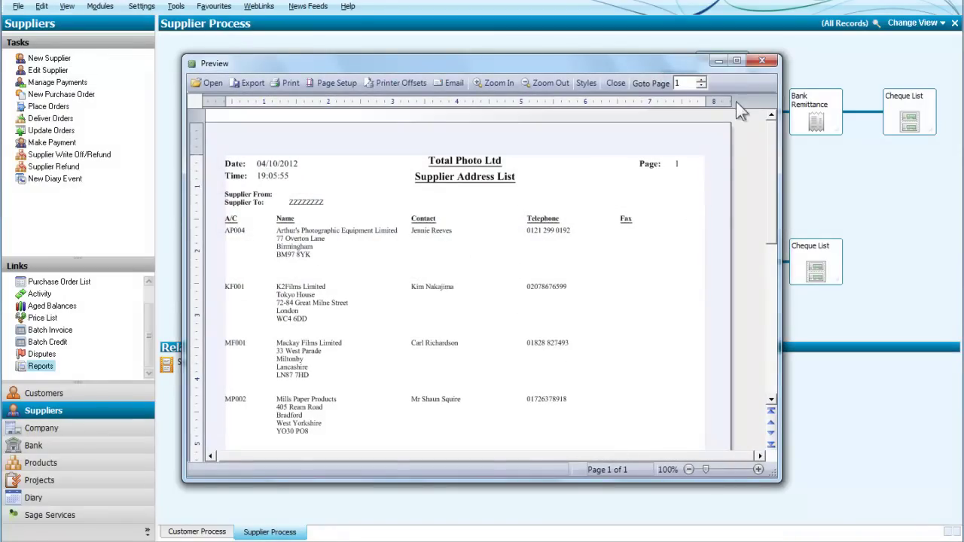
click(736, 62)
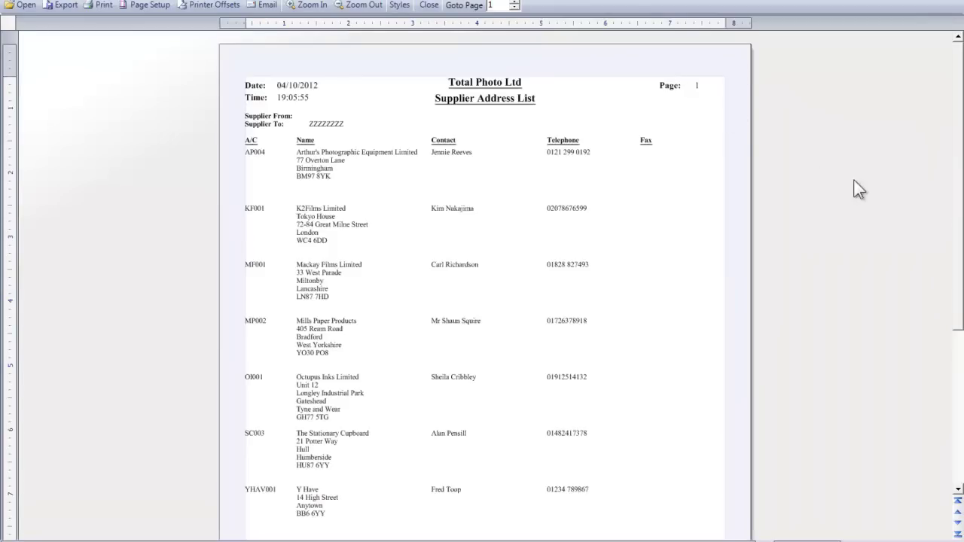
drag(959, 315, 959, 418)
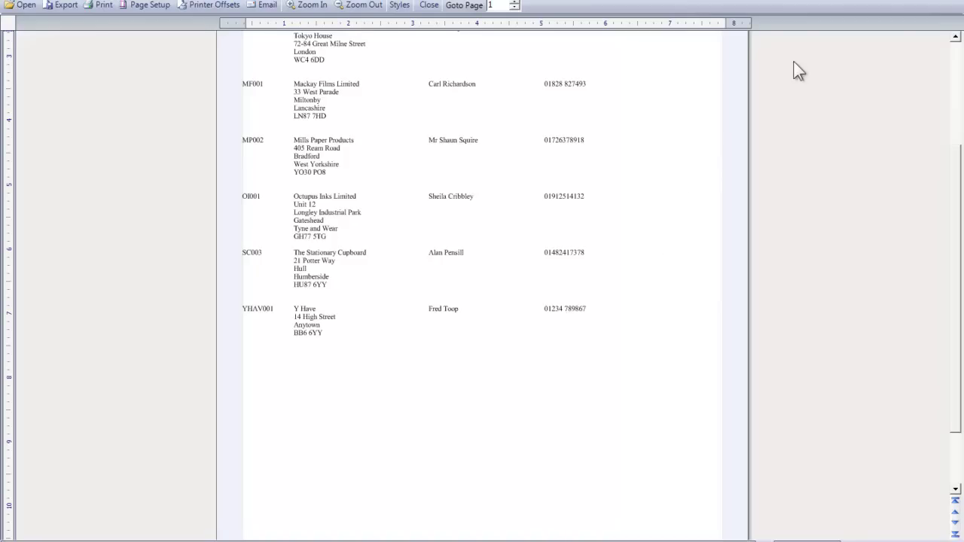
click(945, 3)
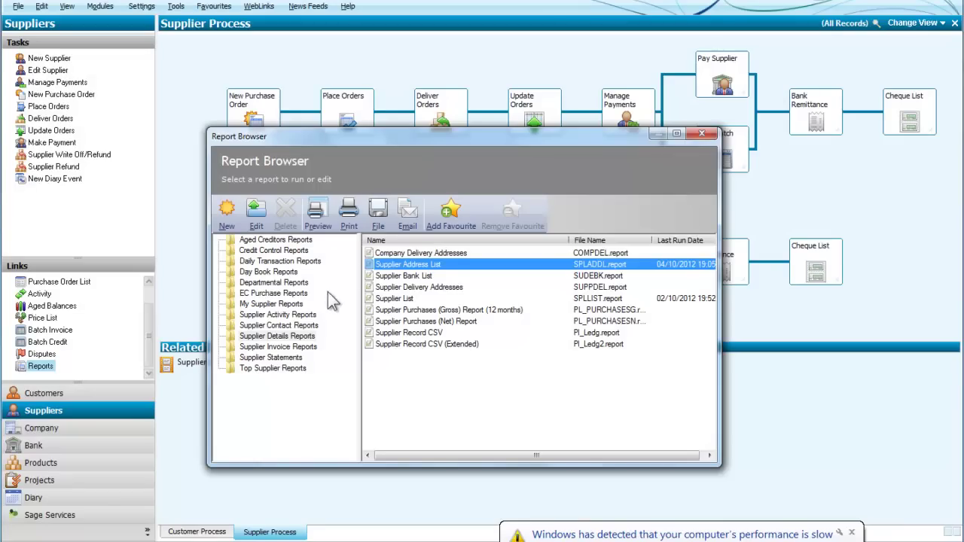
Close the Report Browser window
click(702, 135)
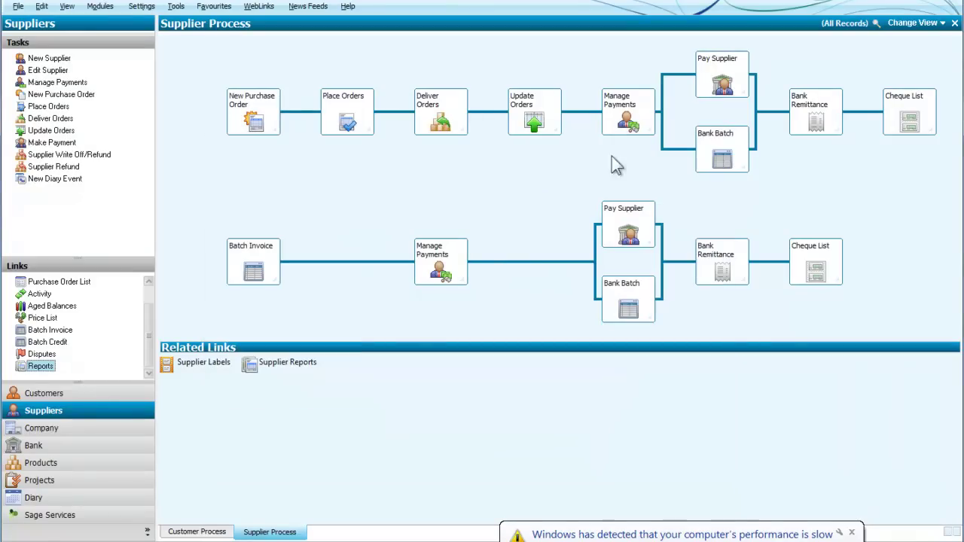